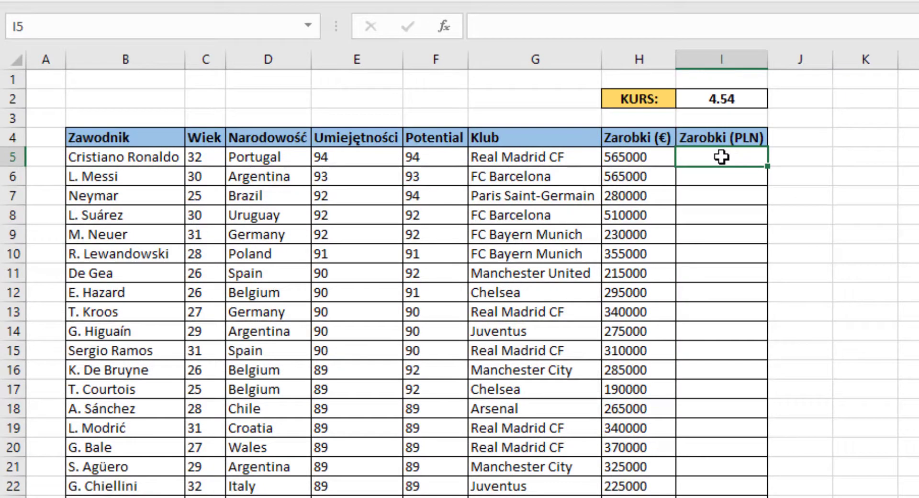
Enter =H5*I2 in I5 to convert the first euro salary to PLN, giving 2565100
click(665, 23)
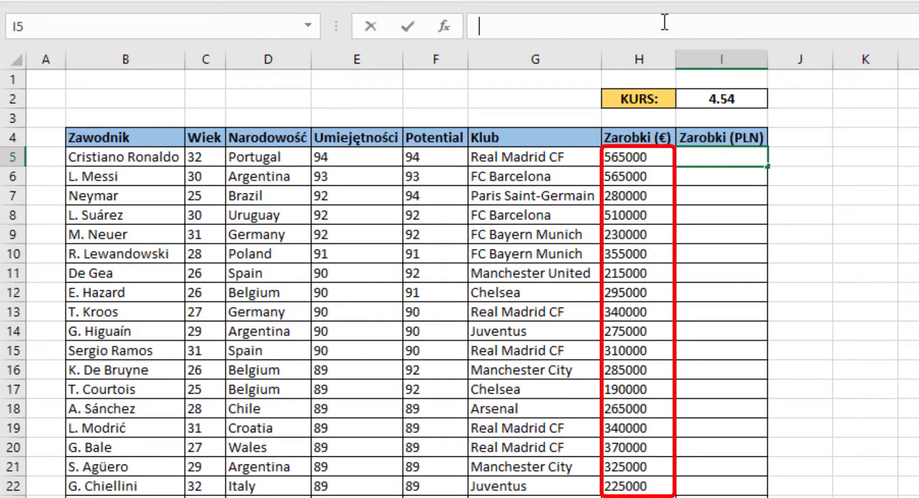
text(=)
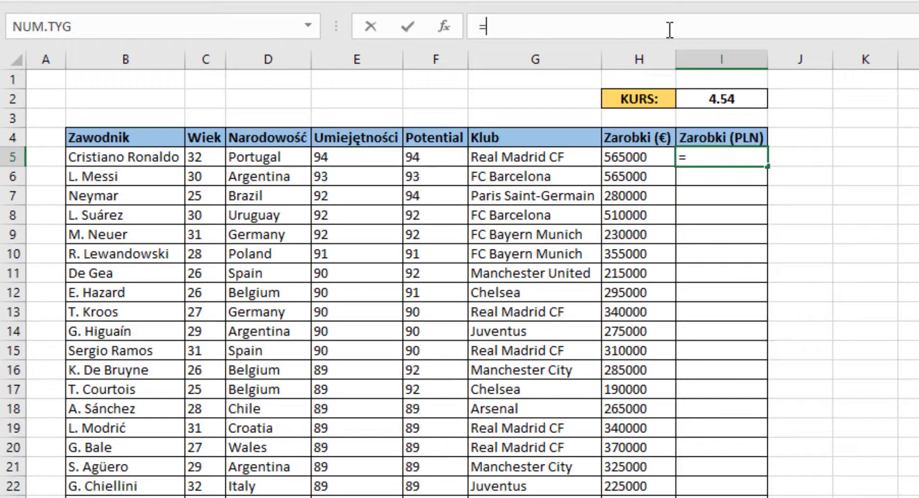
click(639, 156)
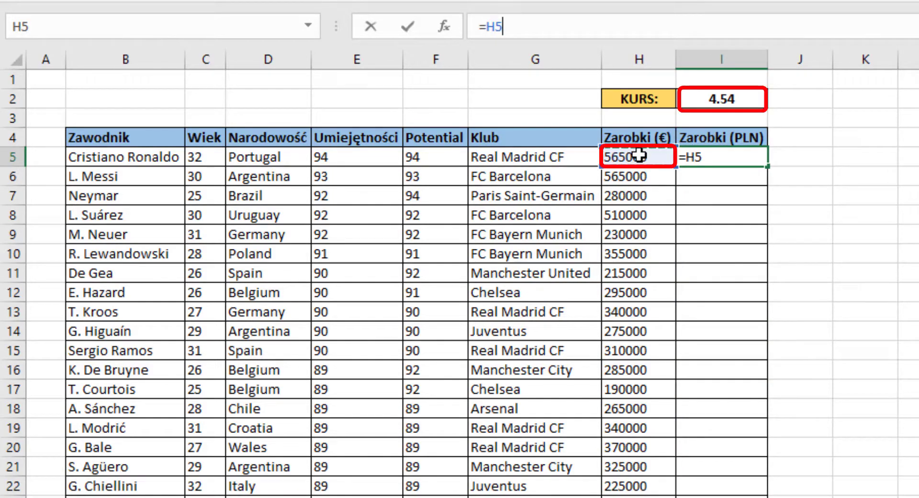
text(*)
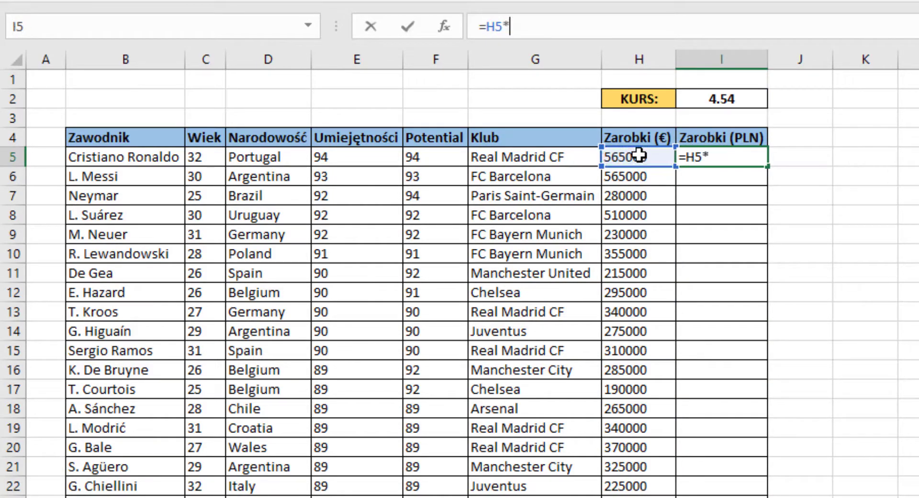
click(729, 97)
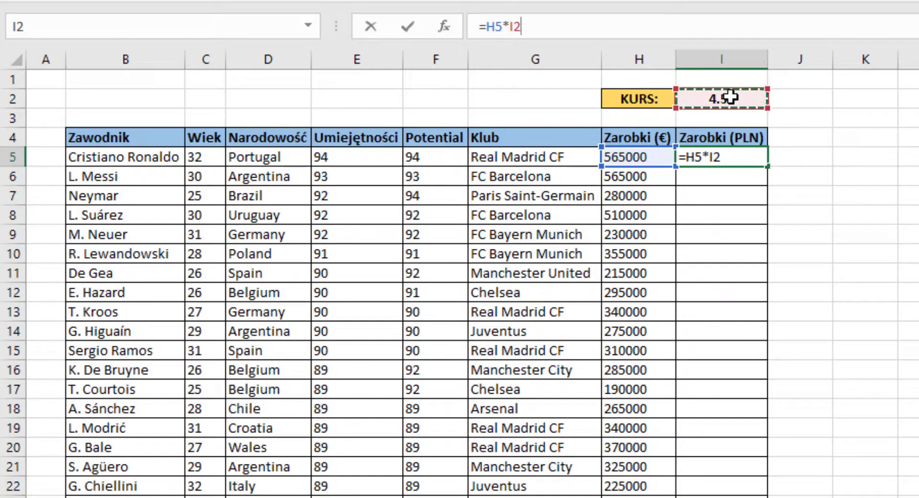
click(722, 28)
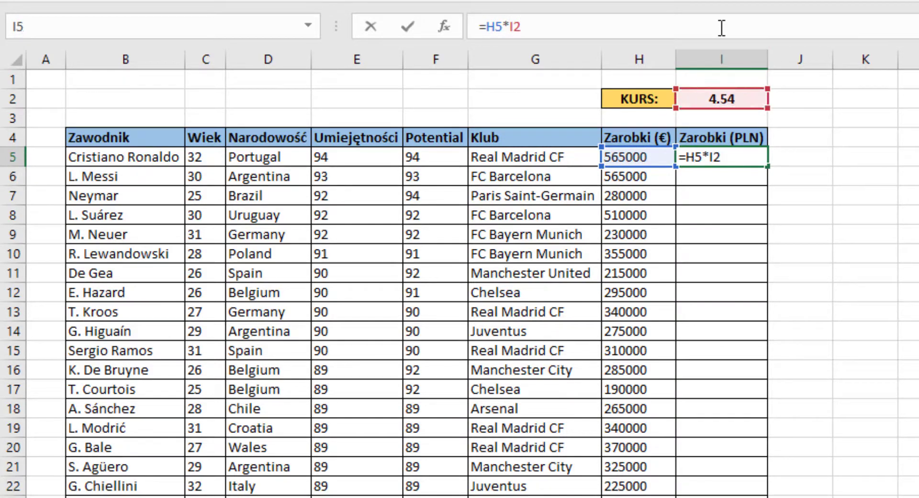
key(Return)
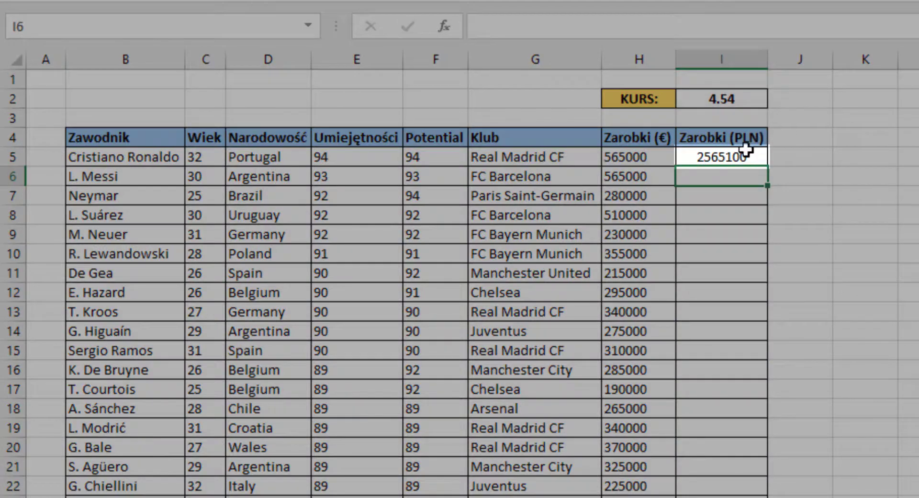
Copy the I5 formula down column I, producing wrong results like 0, #ARG! and huge values
click(746, 151)
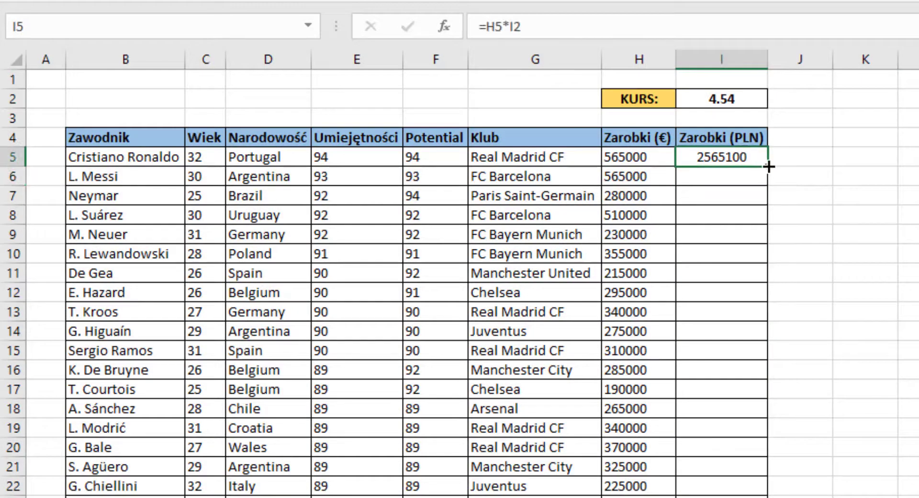
drag(769, 167, 768, 496)
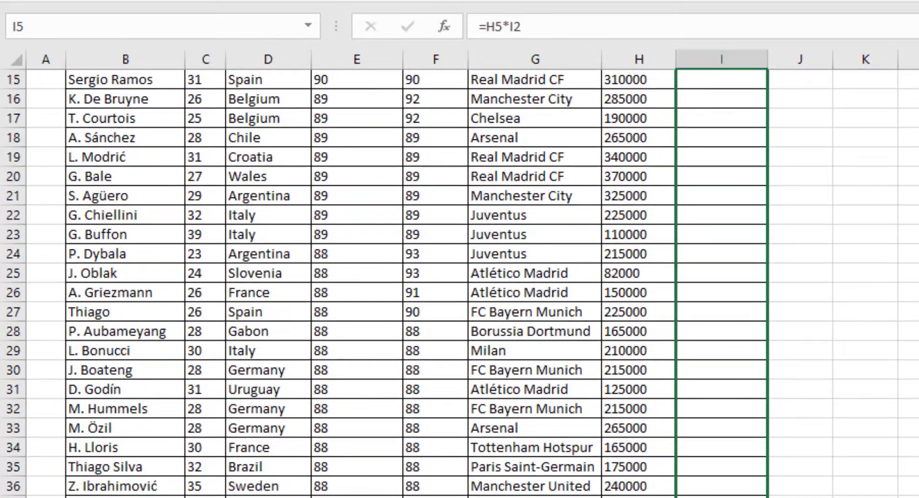
drag(768, 496, 768, 496)
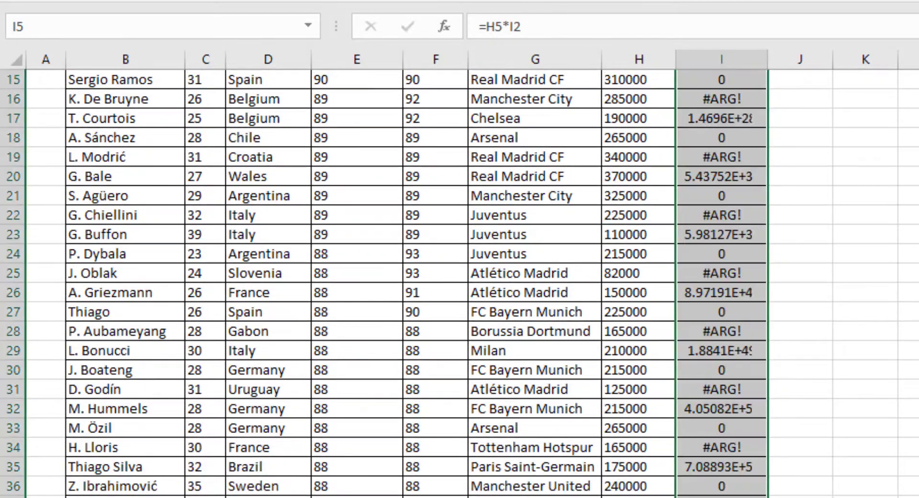
scroll(771, 310, up, 3)
scroll(772, 310, up, 2)
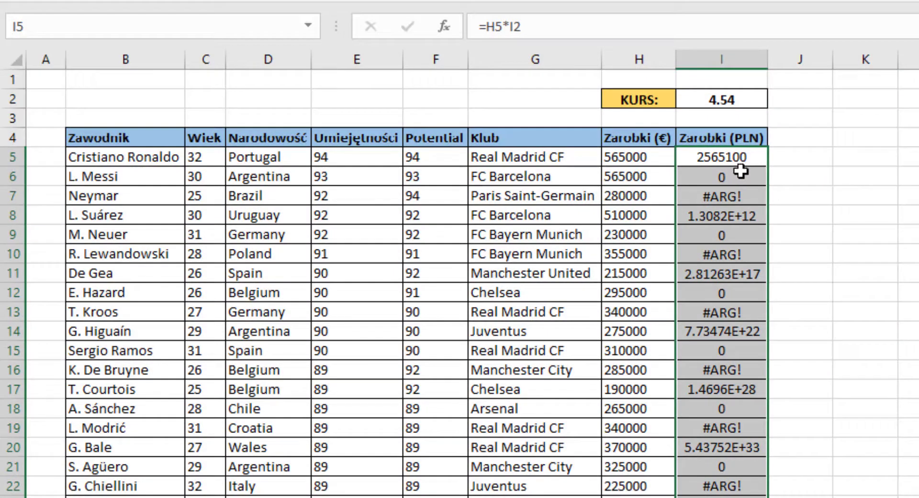
click(742, 176)
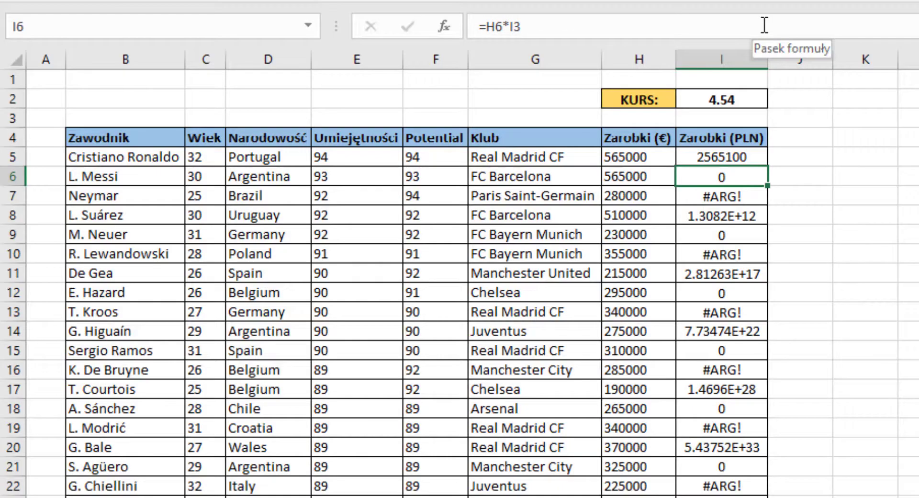
click(765, 25)
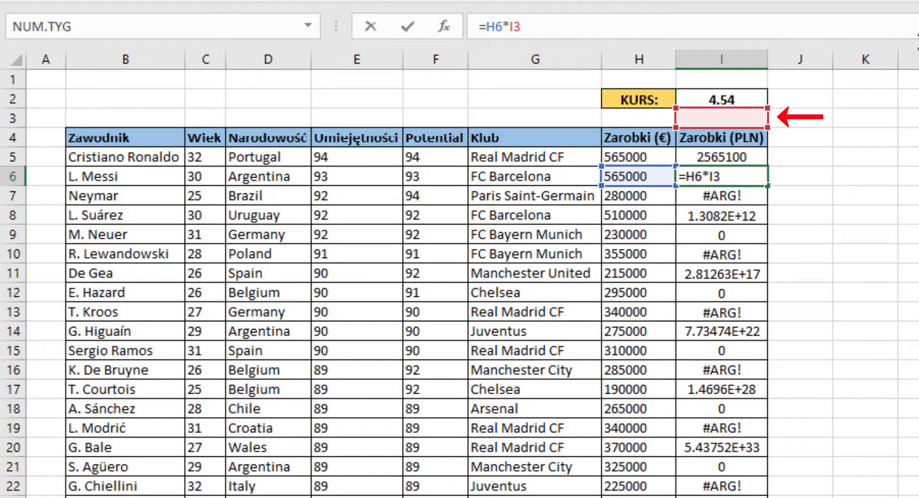
key(ctrl+Return)
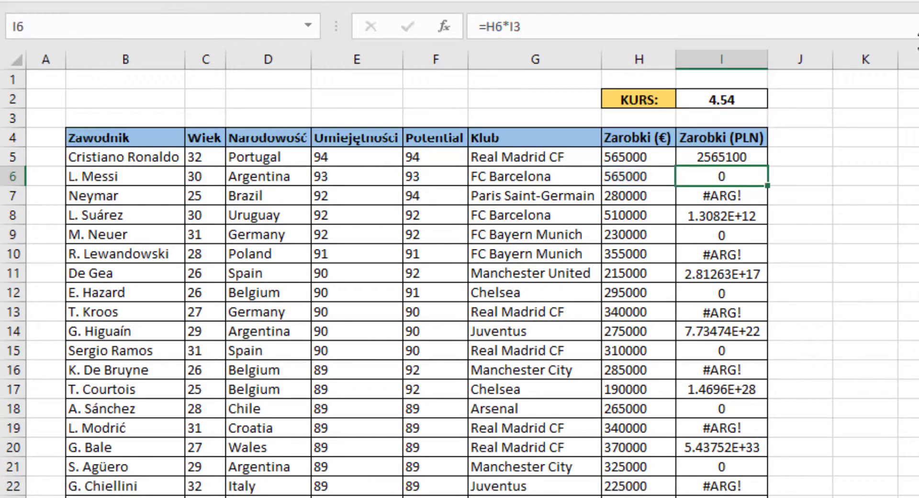
click(735, 157)
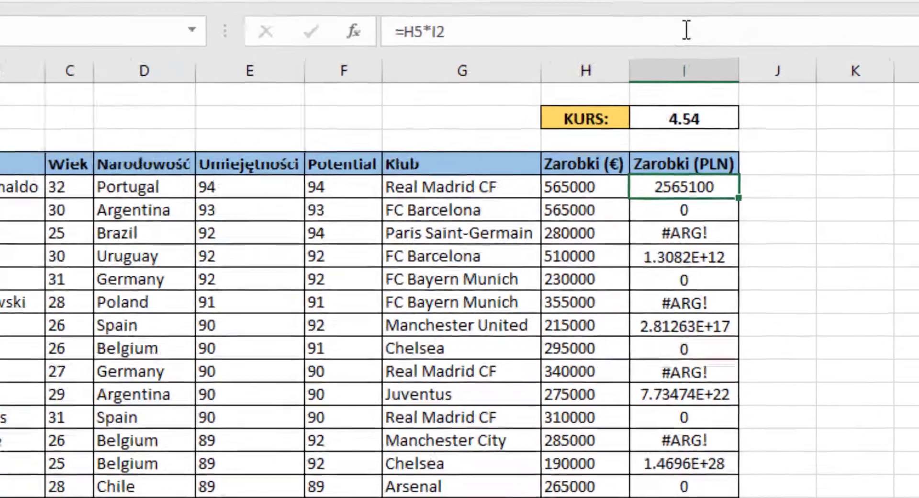
click(725, 27)
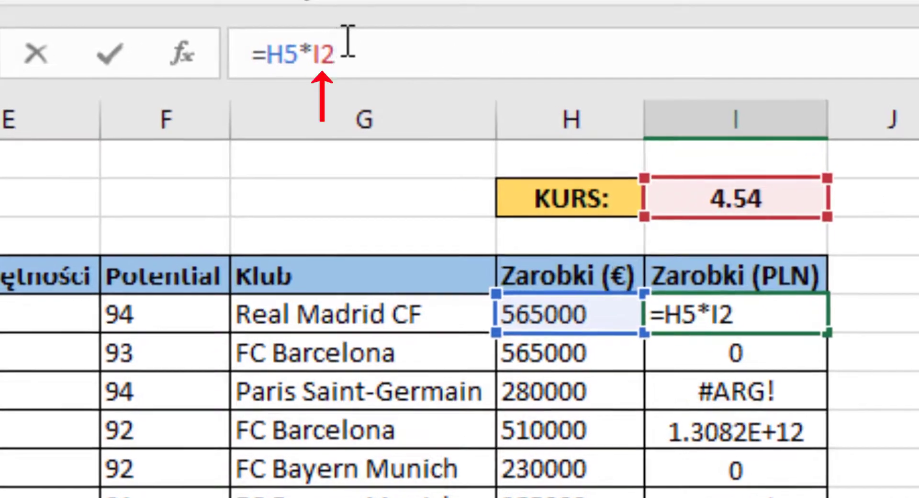
Change the I5 formula to =H5*I$2, locking the KURS row reference
click(322, 48)
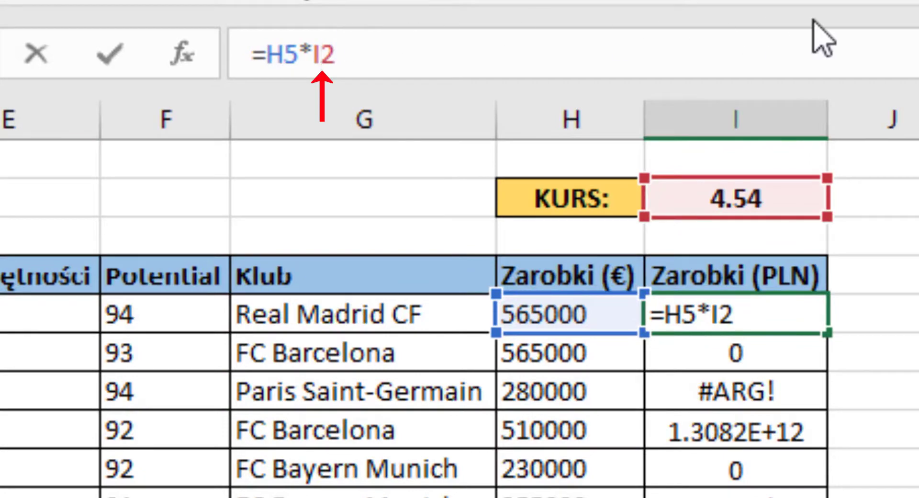
text($)
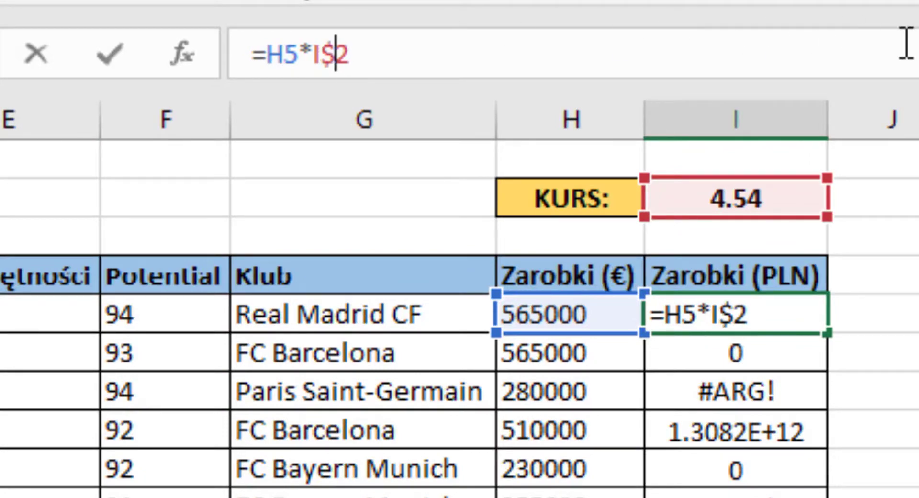
key(Return)
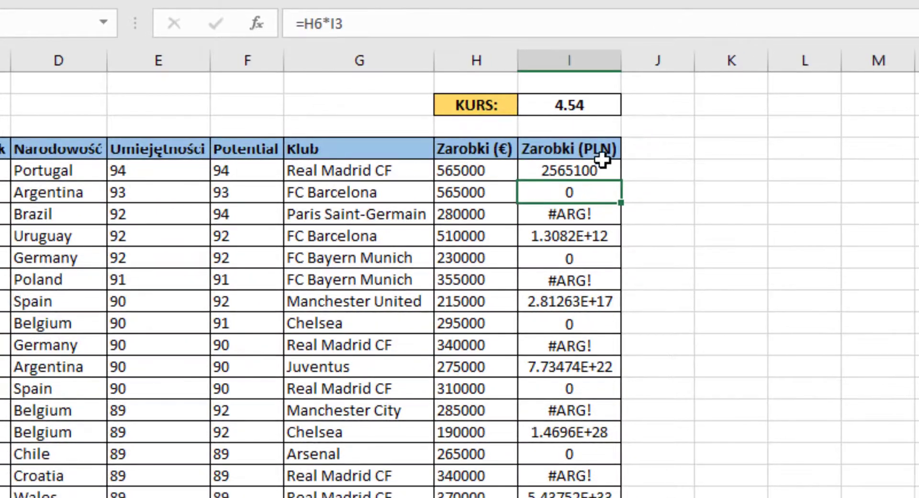
Fill =H5*I$2 down the Zarobki (PLN) column and check the I11 formula's references
click(602, 166)
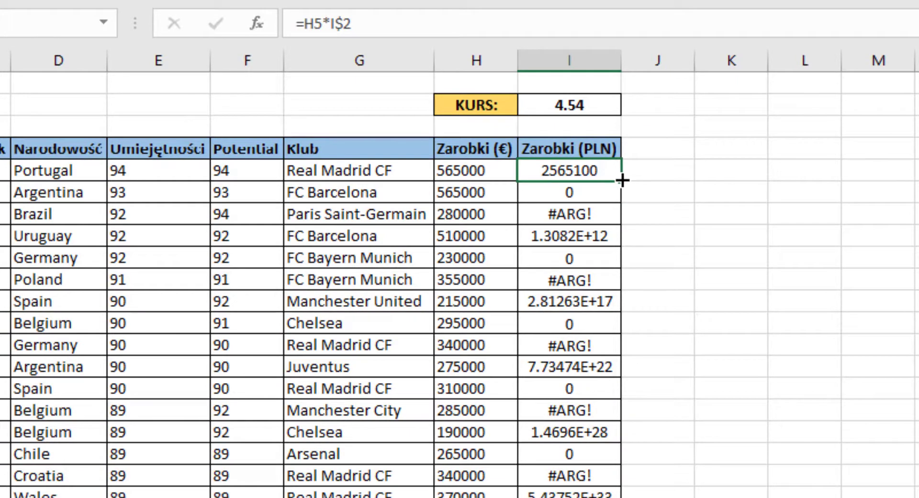
double_click(622, 180)
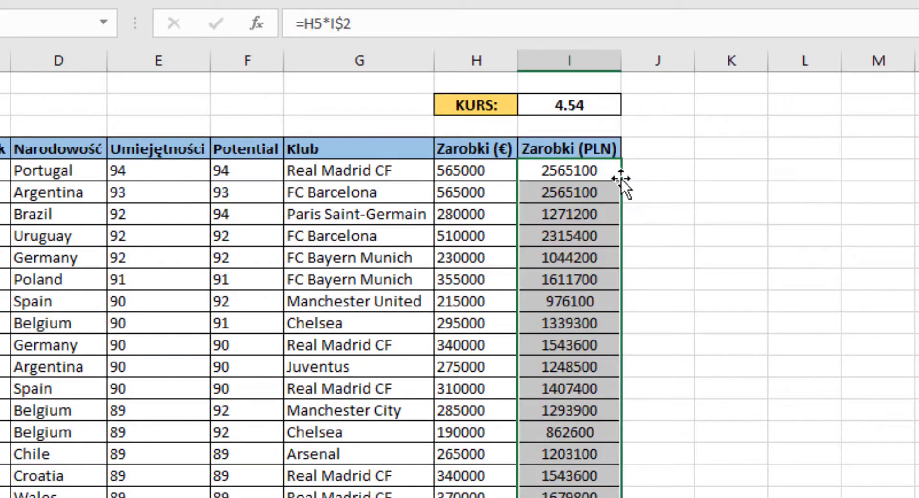
click(567, 297)
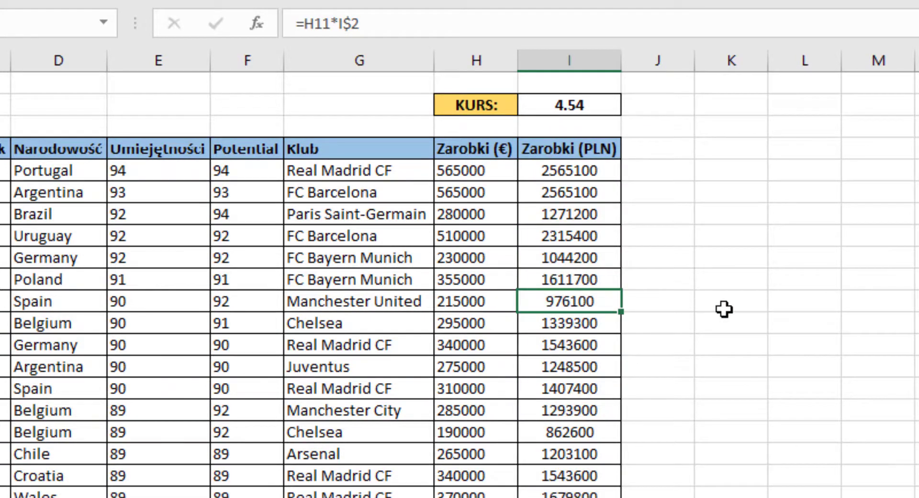
click(698, 23)
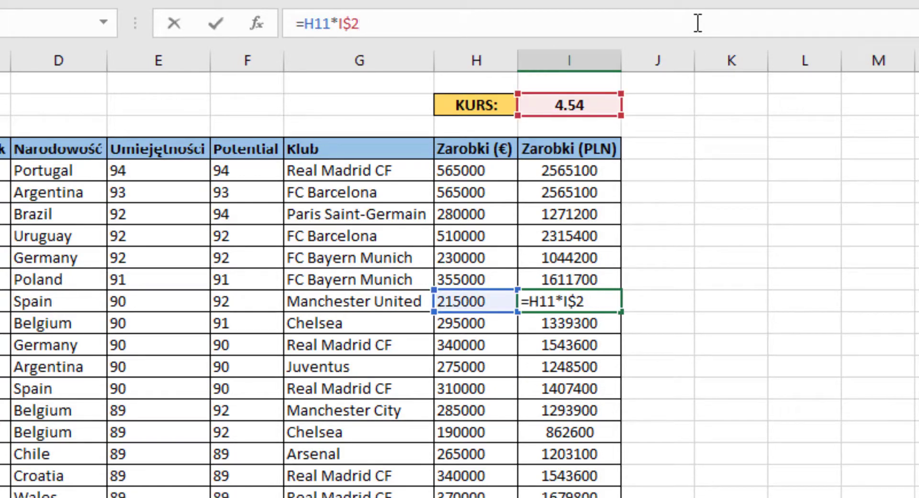
Leave the I11 formula unchanged and switch to ARKUSZ_2, where DODAJ WARTOŚĆ is 2
key(ctrl+Return)
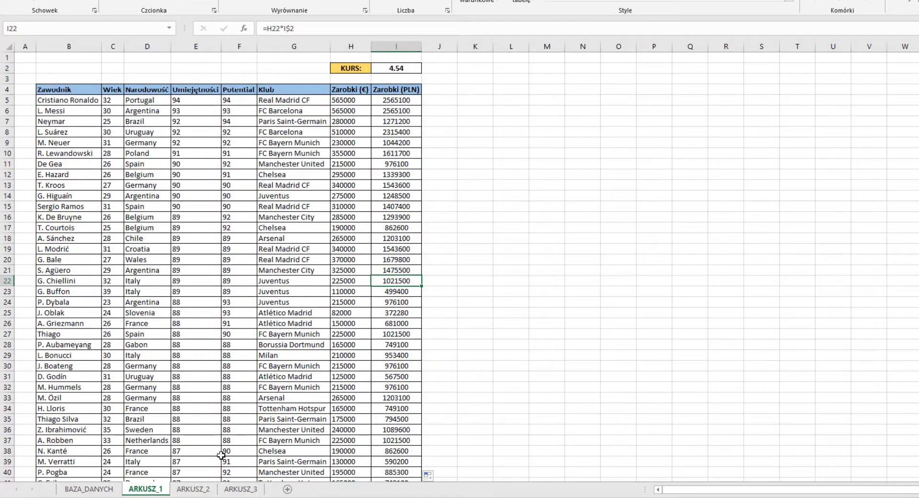
click(193, 489)
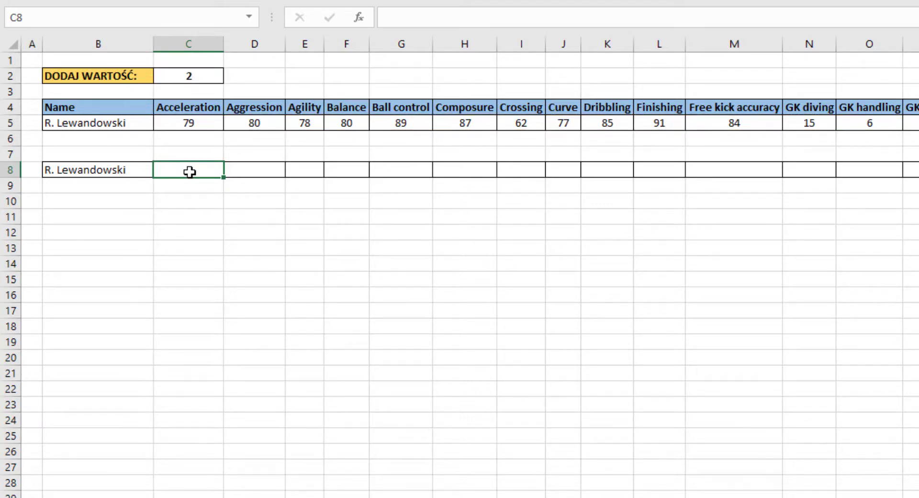
Enter =C5+C2 in C8 to add DODAJ WARTOŚĆ to the Acceleration score 79
click(442, 14)
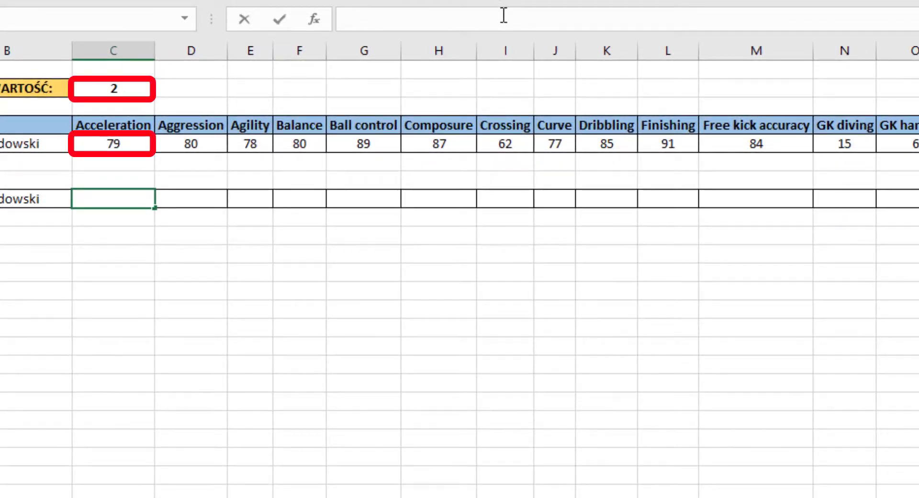
text(=)
click(124, 143)
text(+)
click(123, 88)
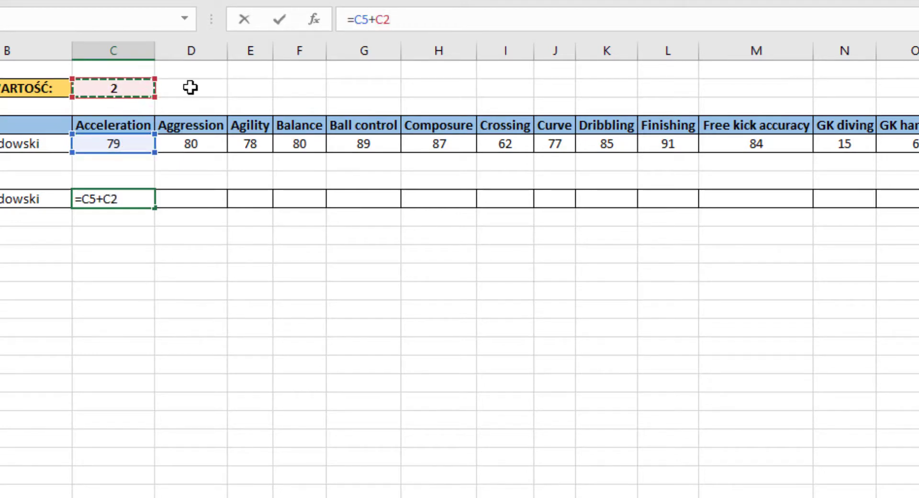
key(Return)
click(123, 199)
Copy the C8 formula across row 8 to Z8 and inspect F8's =F5+F2
drag(156, 207, 917, 199)
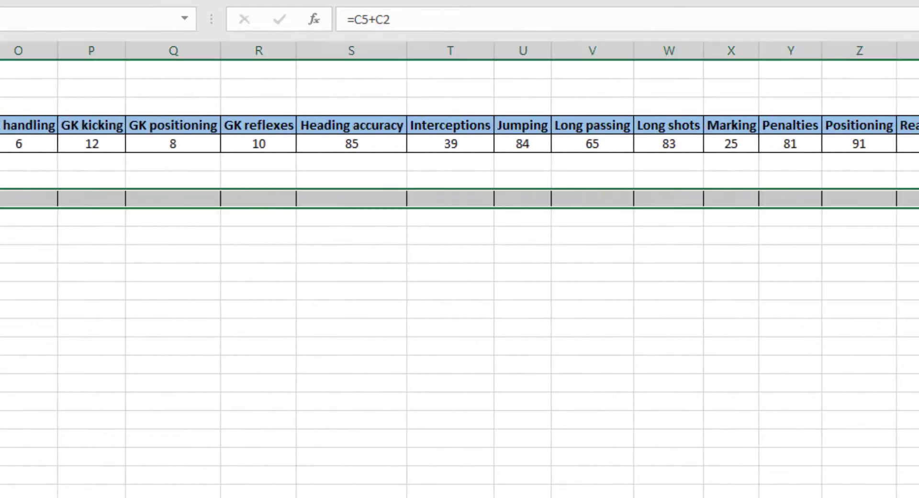
scroll(484, 245, left, 10)
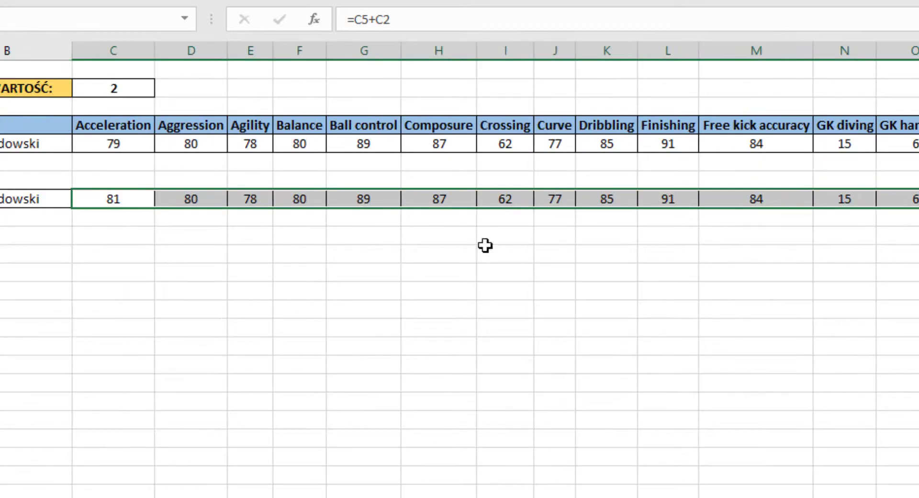
click(279, 236)
click(304, 198)
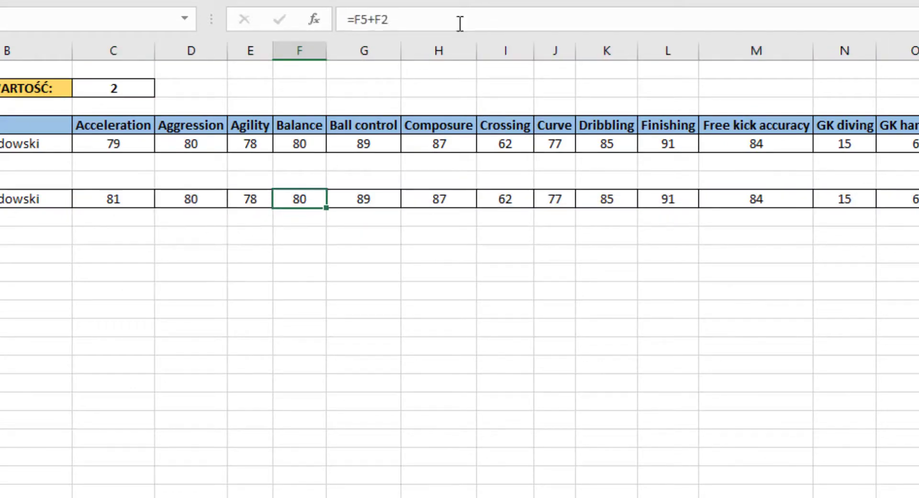
click(486, 17)
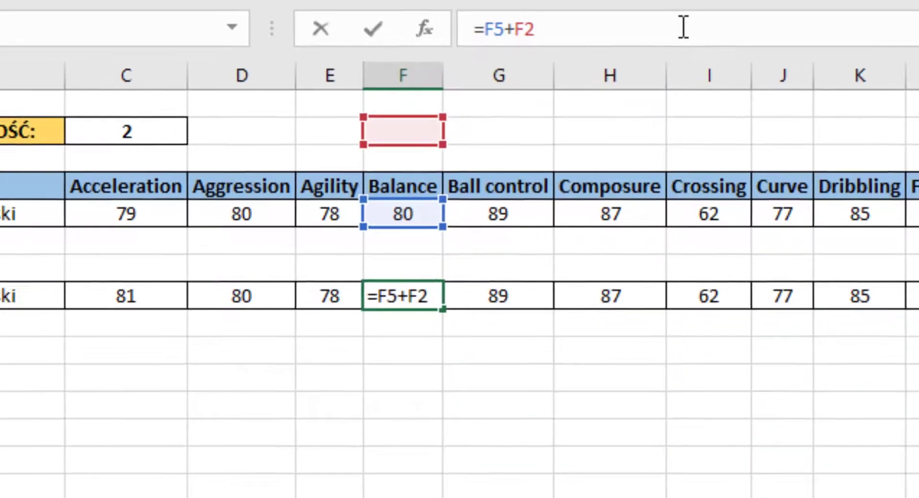
Open C8's =C5+C2 formula for editing with the caret placed before C2
key(Escape)
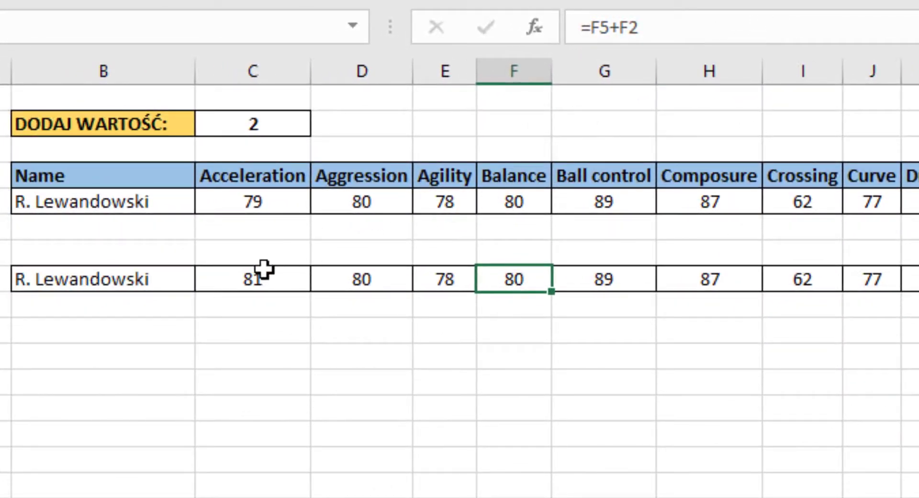
click(282, 281)
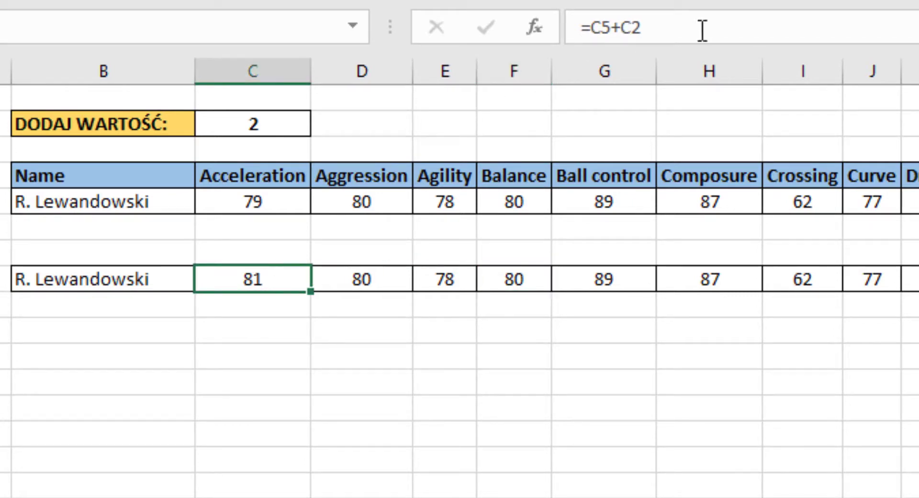
click(762, 24)
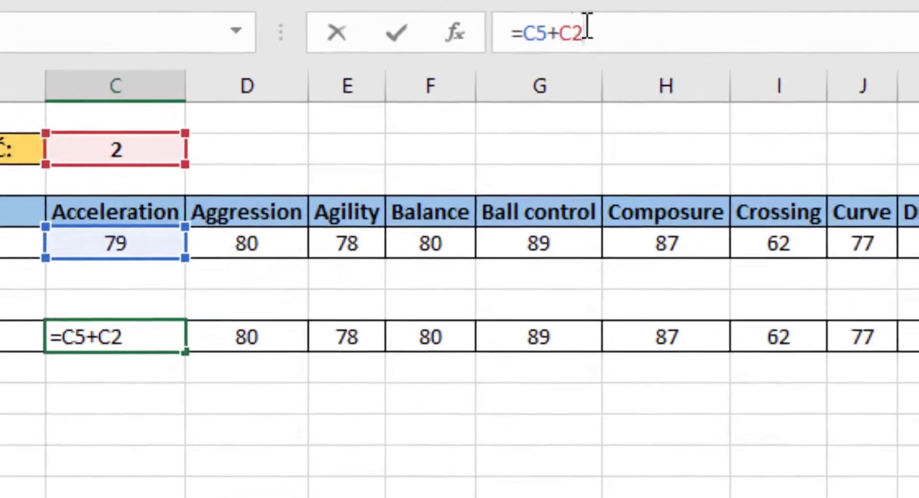
click(621, 27)
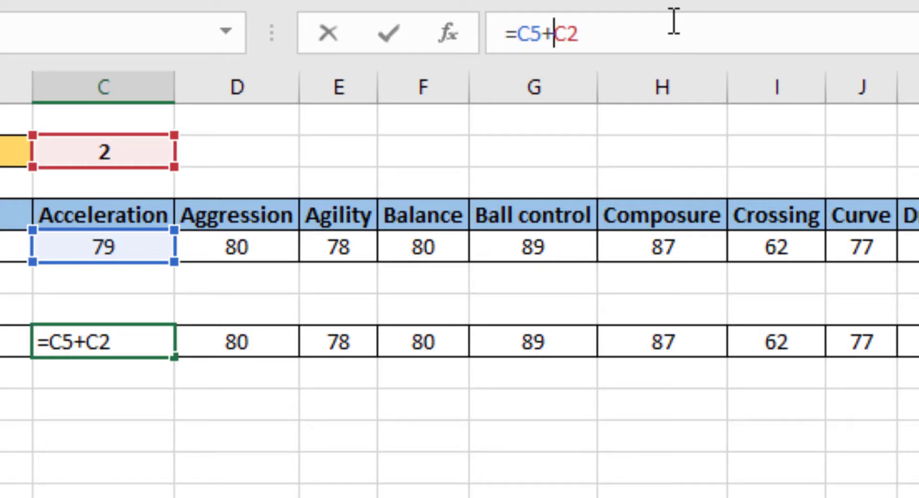
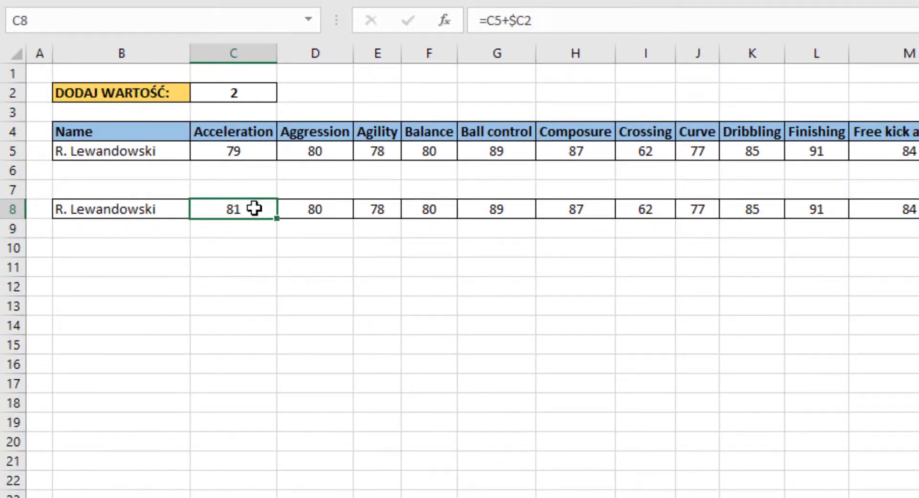
Copy the adjusted formula across row 8 and set C2's added value to 0
drag(275, 218, 917, 210)
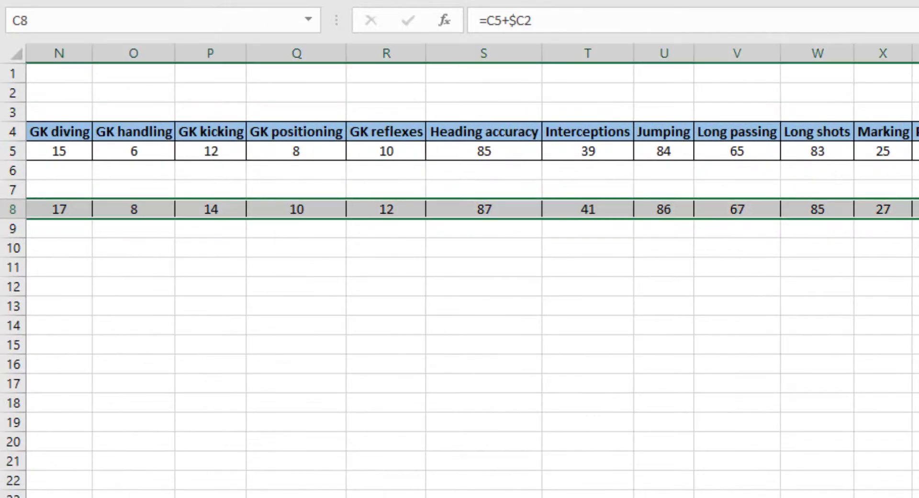
click(236, 88)
text(0)
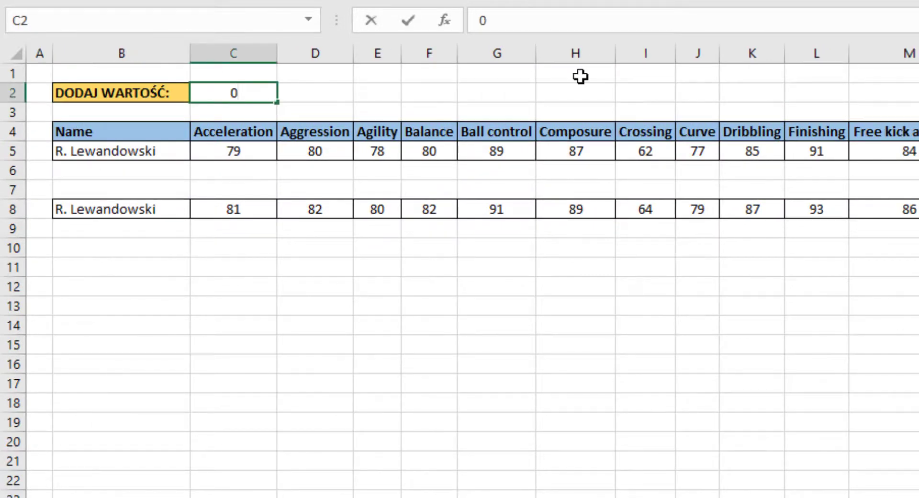
key(Return)
Change C2's added value to 5 and go to the sheet with the Balance row
key(Up)
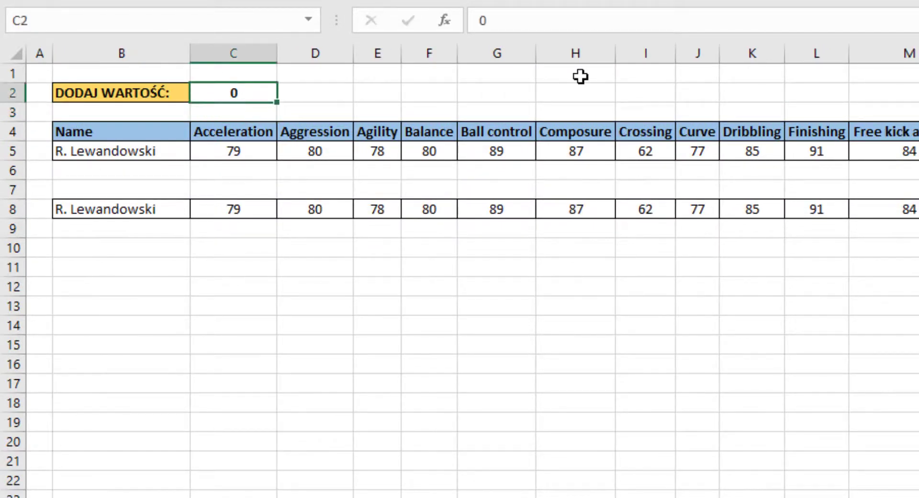
text(5)
key(Return)
click(254, 90)
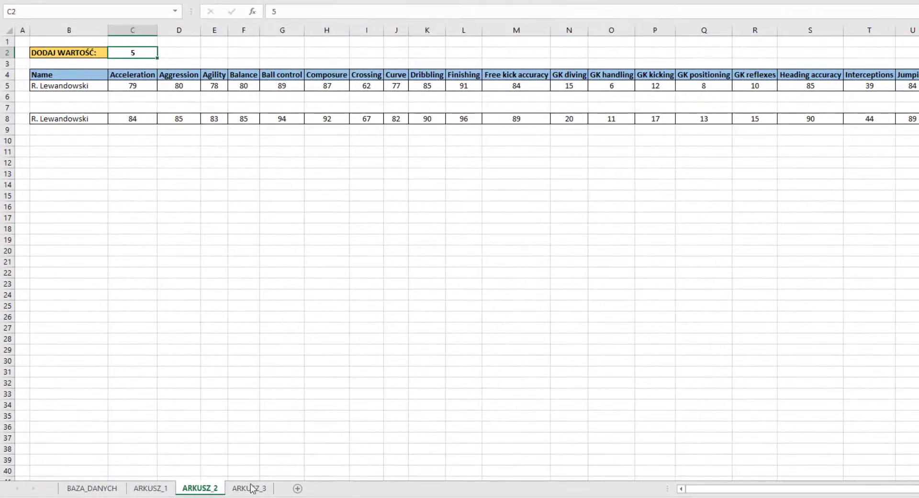
click(247, 487)
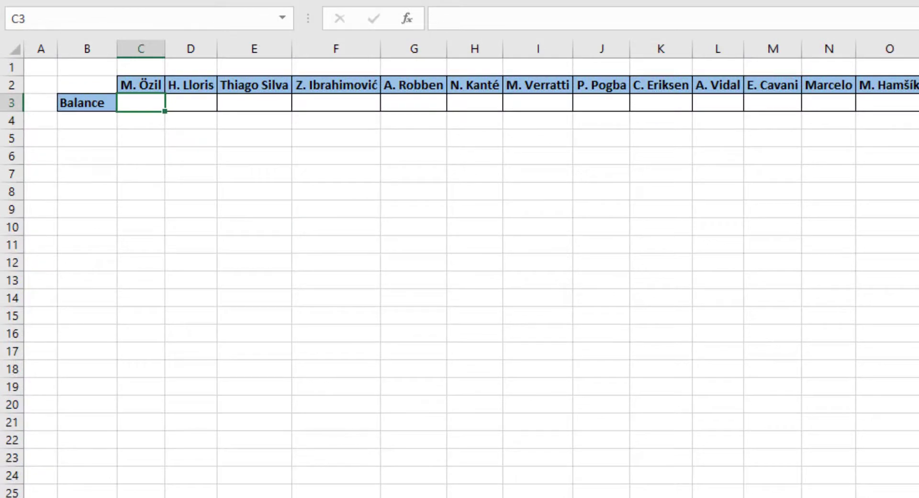
Start a WYSZUKAJ.PIONOWO formula in C3 using the =wysz autocomplete
scroll(460, 287, right, 3)
scroll(460, 288, right, 3)
scroll(460, 288, right, 3)
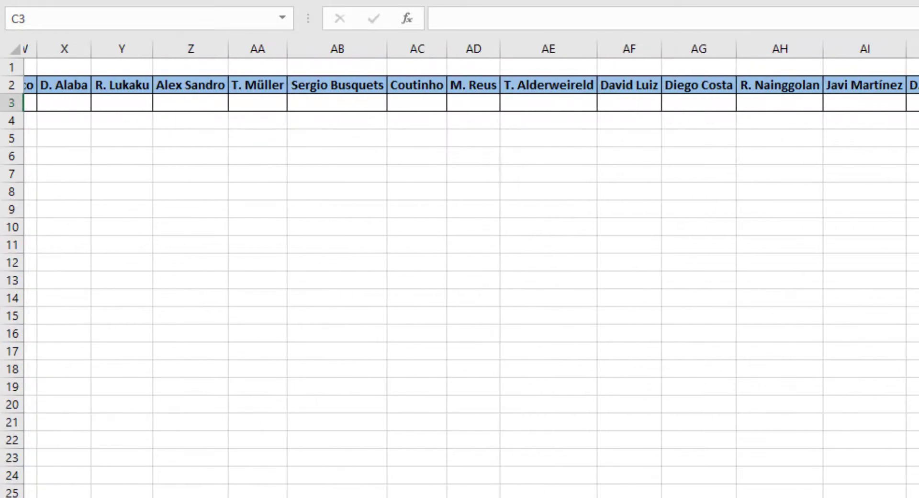
scroll(460, 288, right, 2)
scroll(460, 288, left, 10)
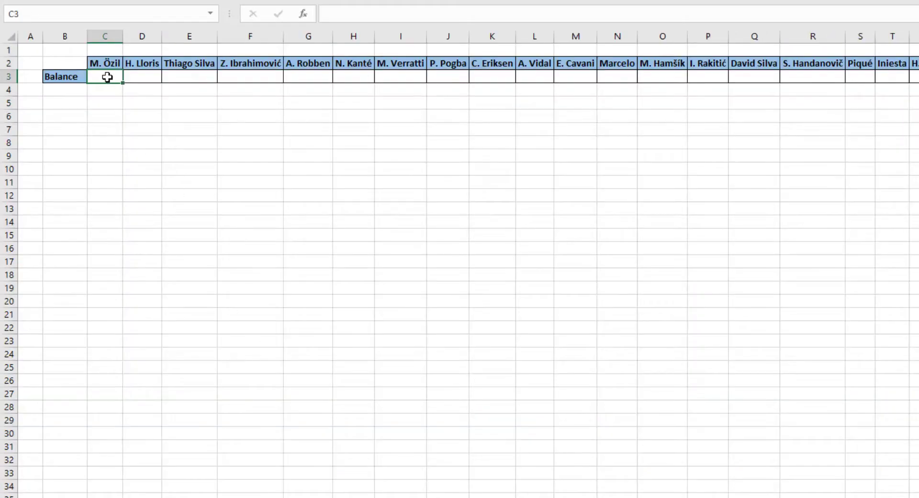
click(407, 13)
text(=wysz)
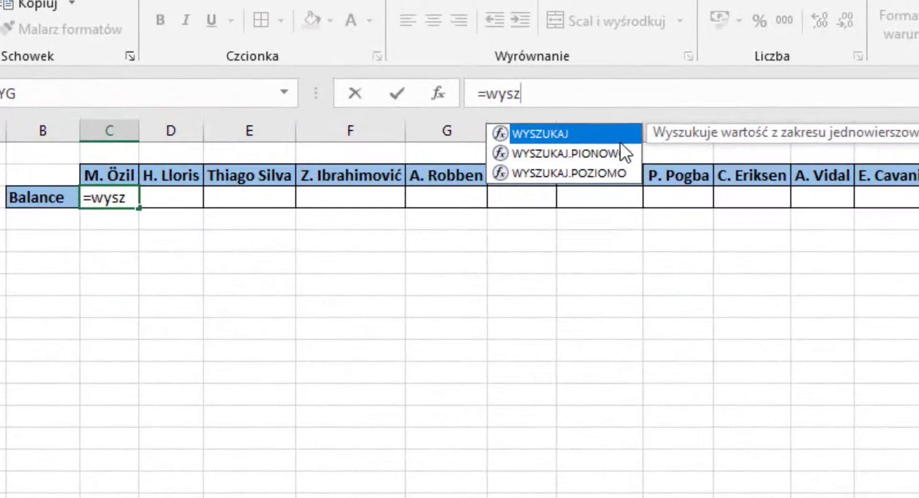
double_click(402, 47)
Use C2's player name as lookup value and pick BAZA_DANYCH columns as the range
drag(793, 59, 794, 60)
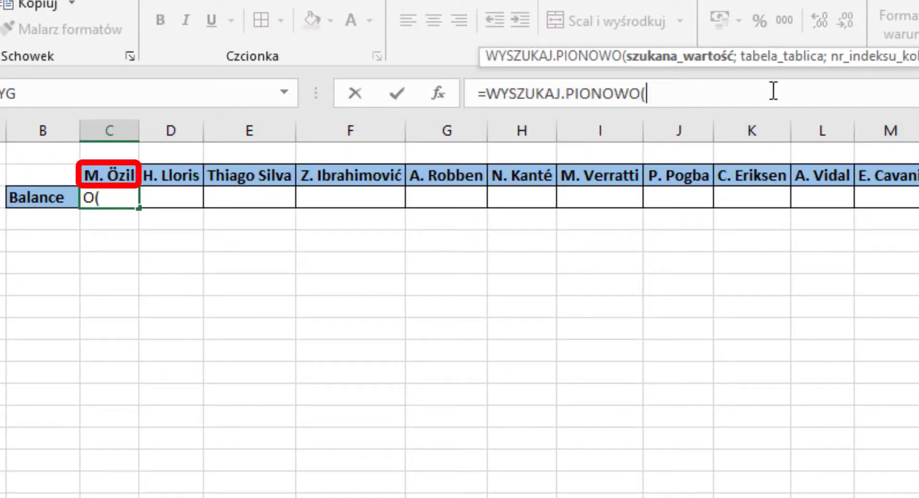
click(112, 173)
text(;)
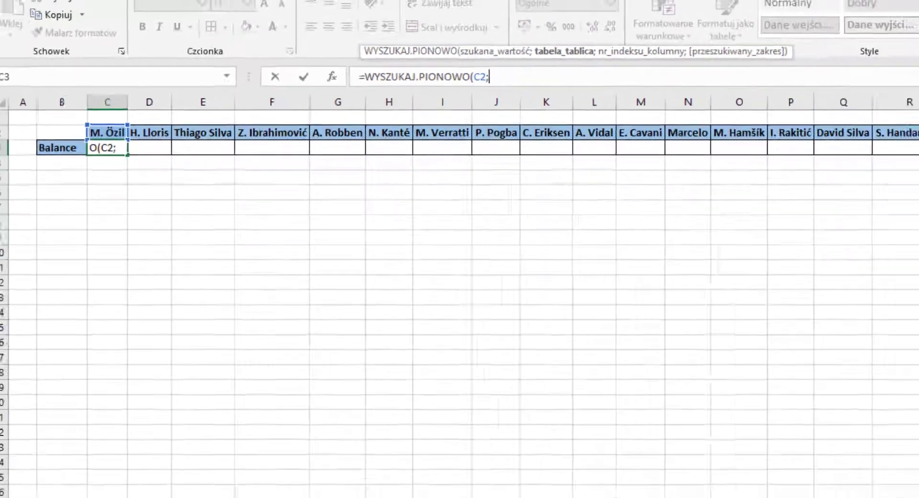
key(ctrl+Page_Down)
drag(88, 97, 843, 109)
Finish the lookup with ;12;0, copy it along row 3, and inspect D3's formula
text(;)
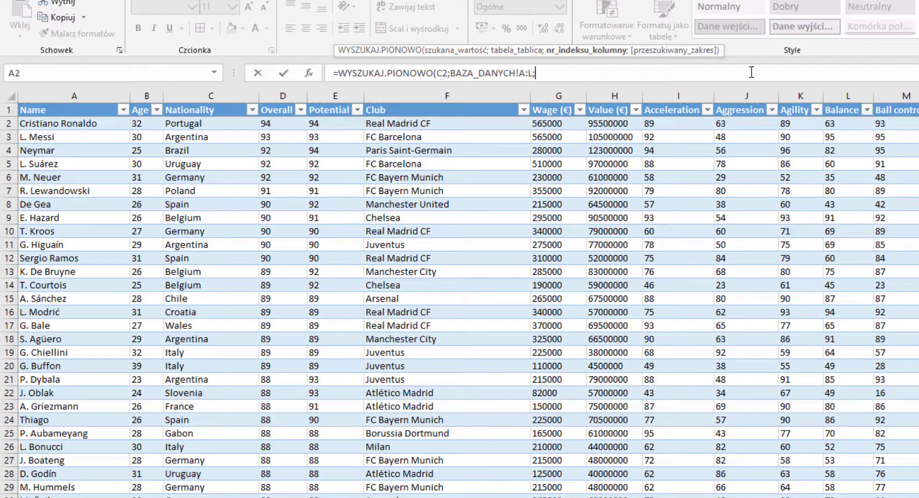
text(12;0)
key(Return)
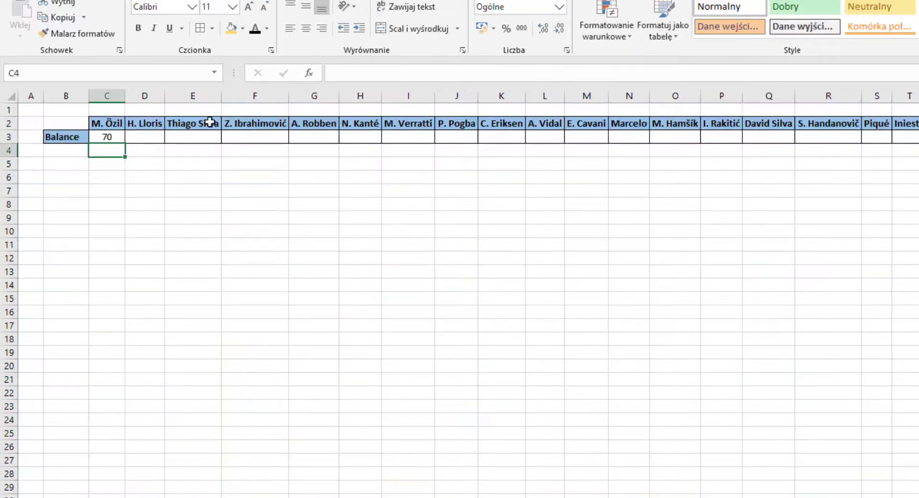
click(110, 138)
drag(126, 143, 917, 144)
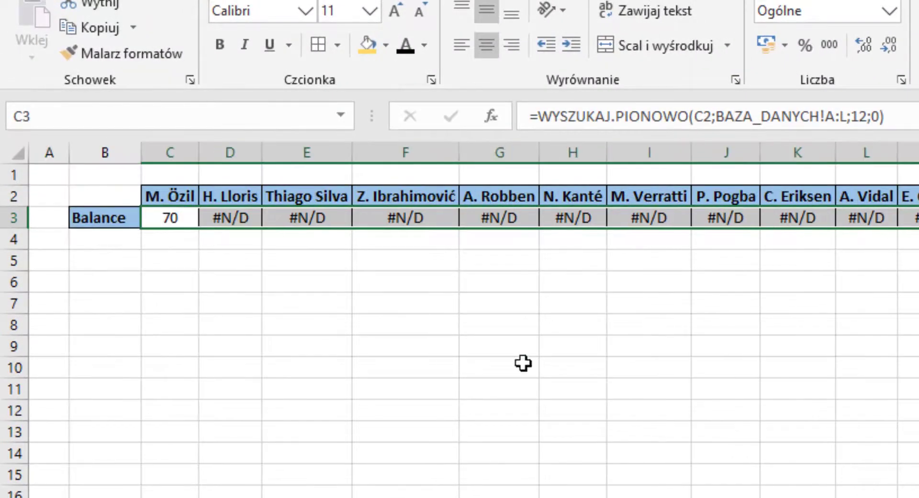
click(524, 363)
click(241, 218)
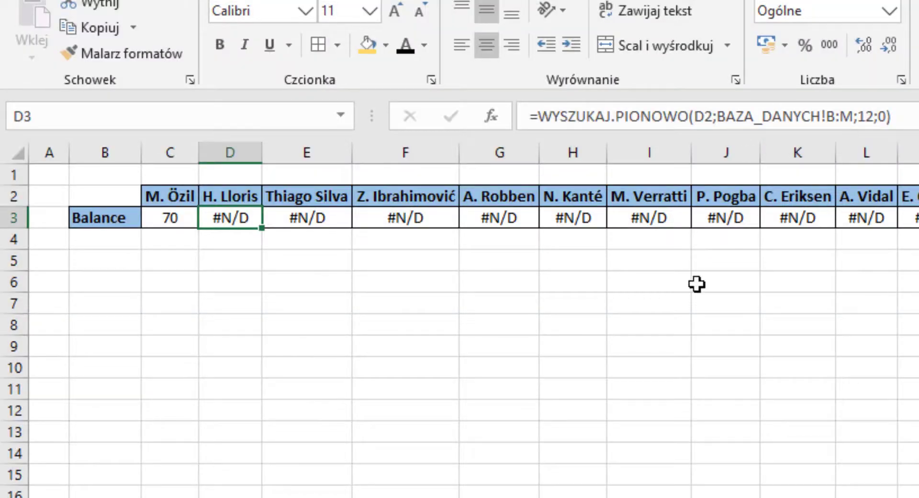
Make C3's lookup range absolute as BAZA_DANYCH!$A:$L and copy it across the Balance row
click(180, 221)
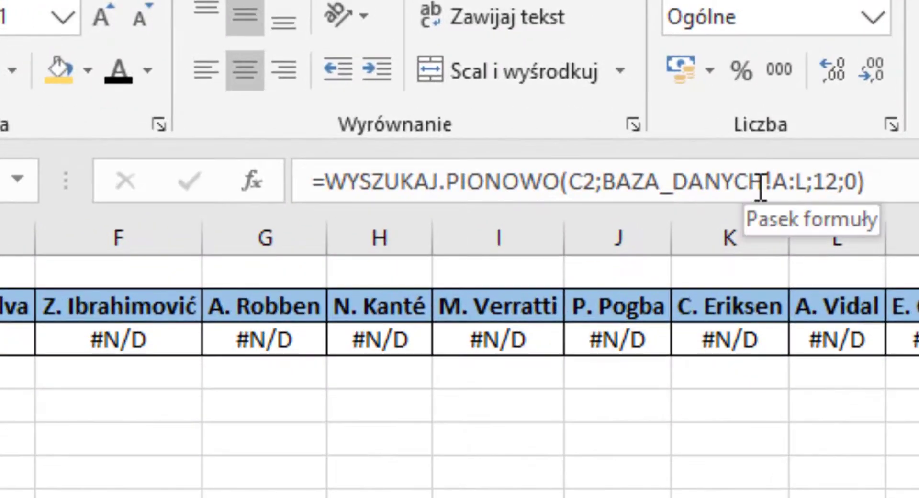
click(762, 185)
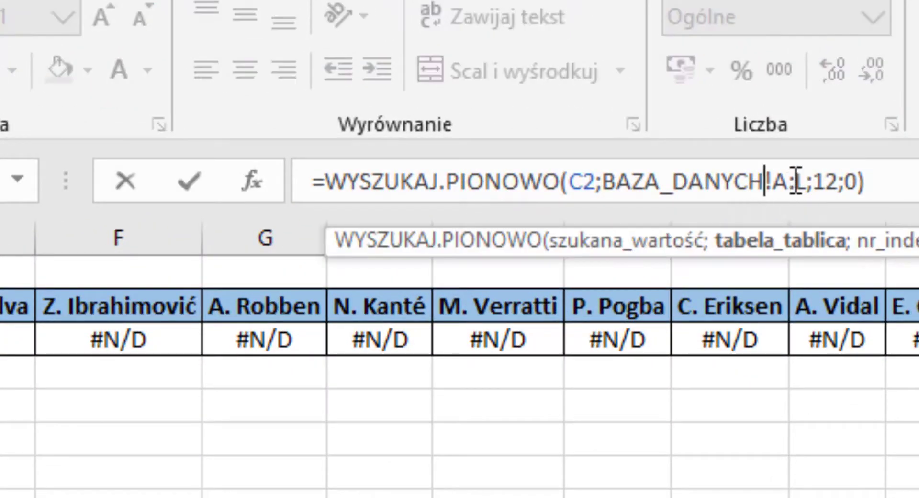
click(788, 181)
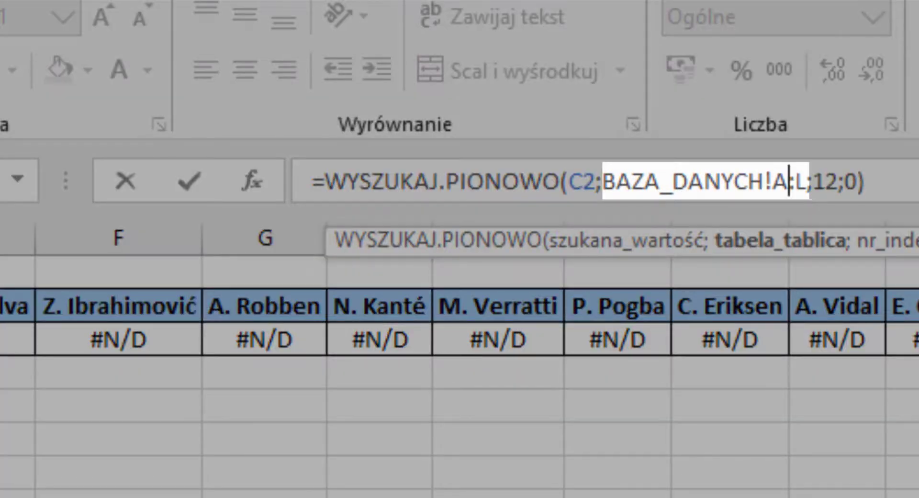
key(F4)
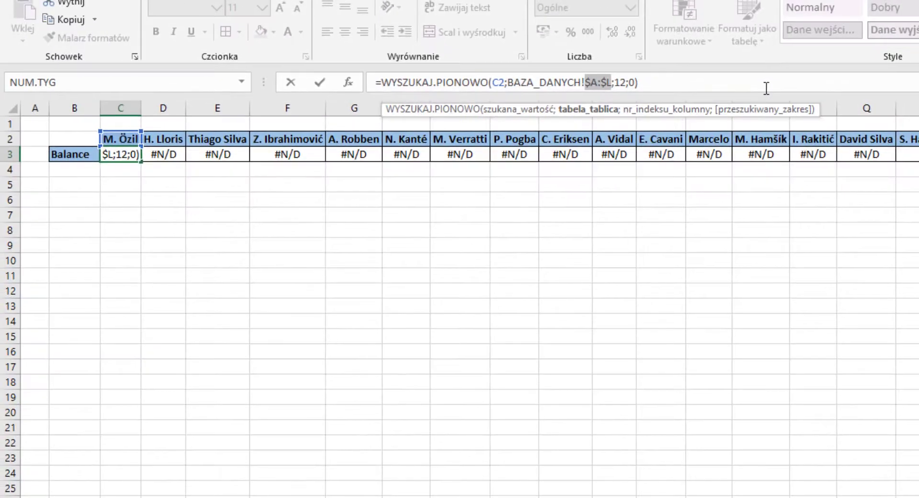
click(763, 88)
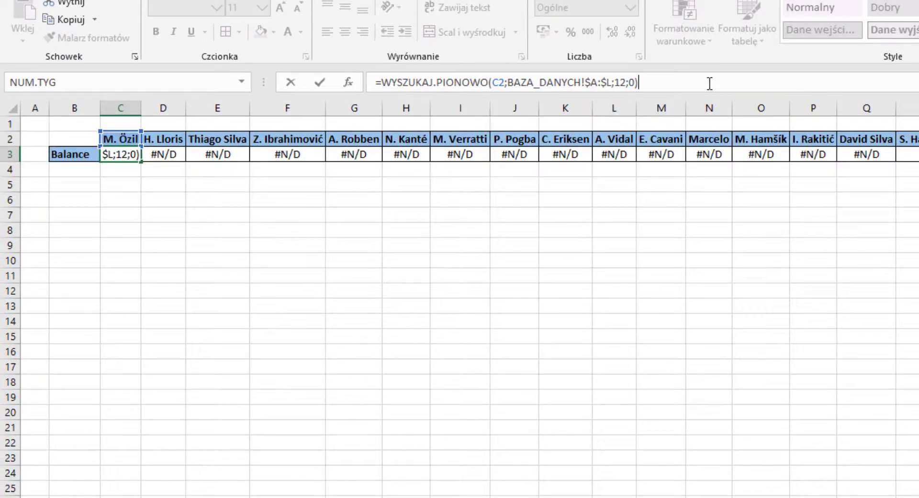
key(Return)
click(119, 151)
mouse_move(140, 161)
mouse_down()
mouse_move(398, 149)
mouse_move(917, 154)
mouse_up()
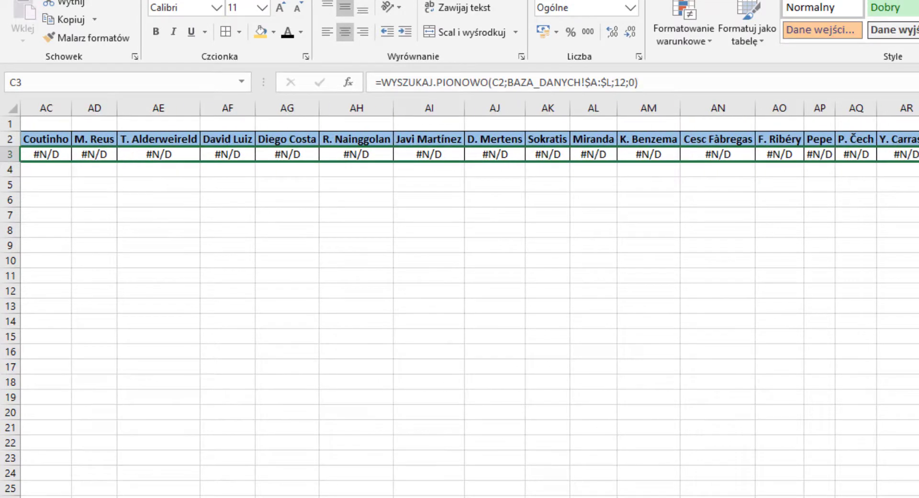
Verify AN3 shows 77 and its formula keeps the locked $A:$L range
click(917, 230)
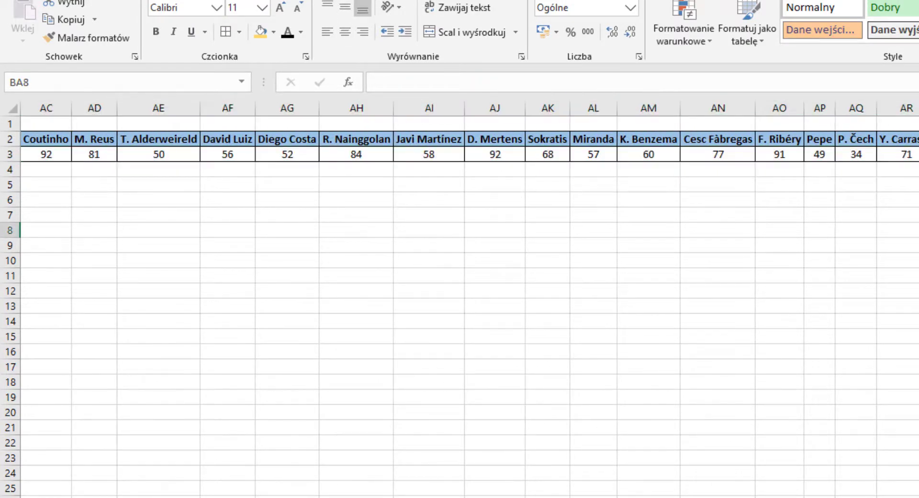
click(739, 152)
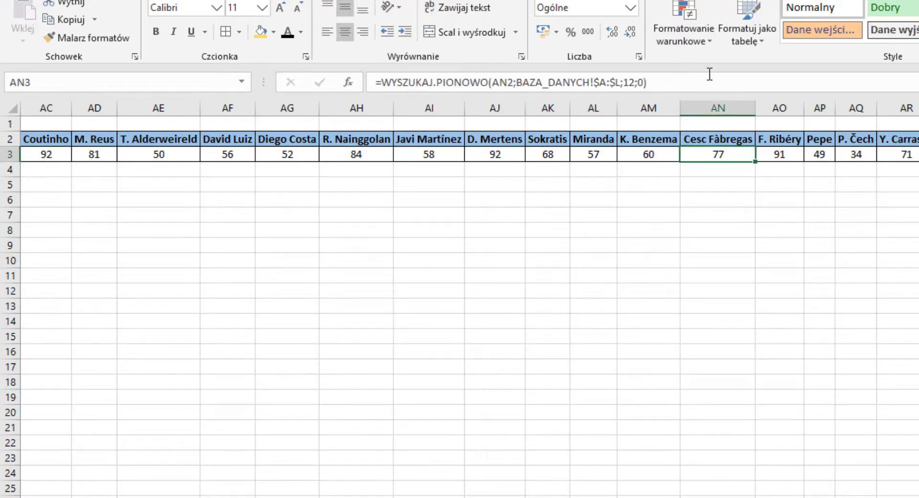
click(710, 76)
key(Escape)
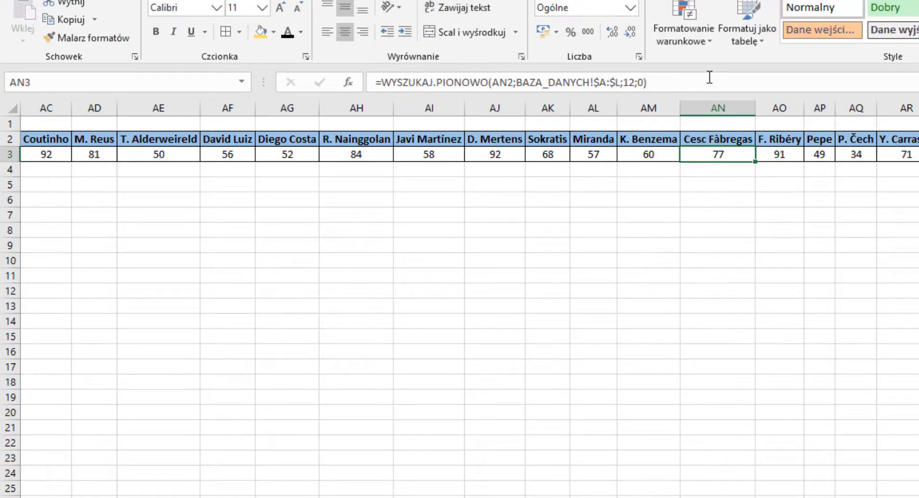